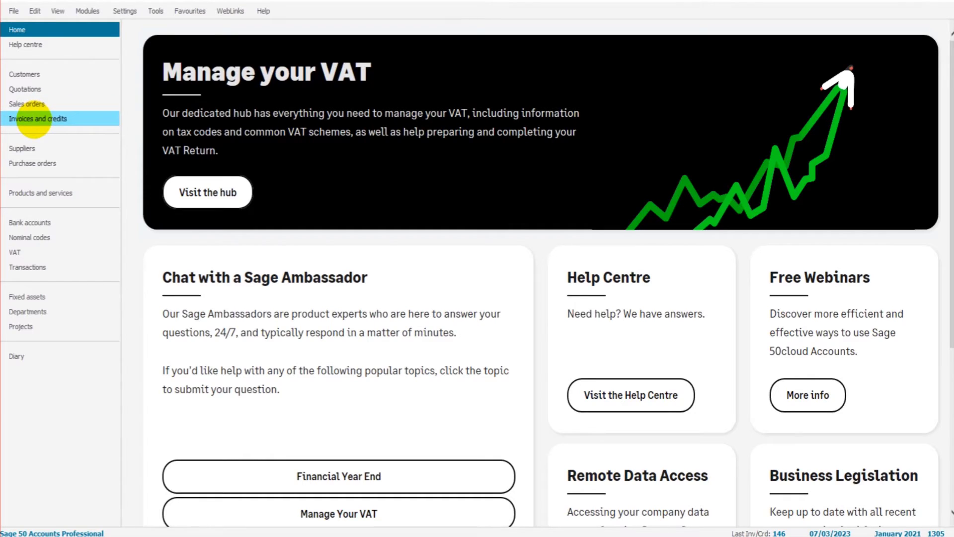
Create a new product invoice for account BOOK001 Bookkeeping Master Customer, dated 07/03/2023, due 06/04/2023.
left_click(34, 120)
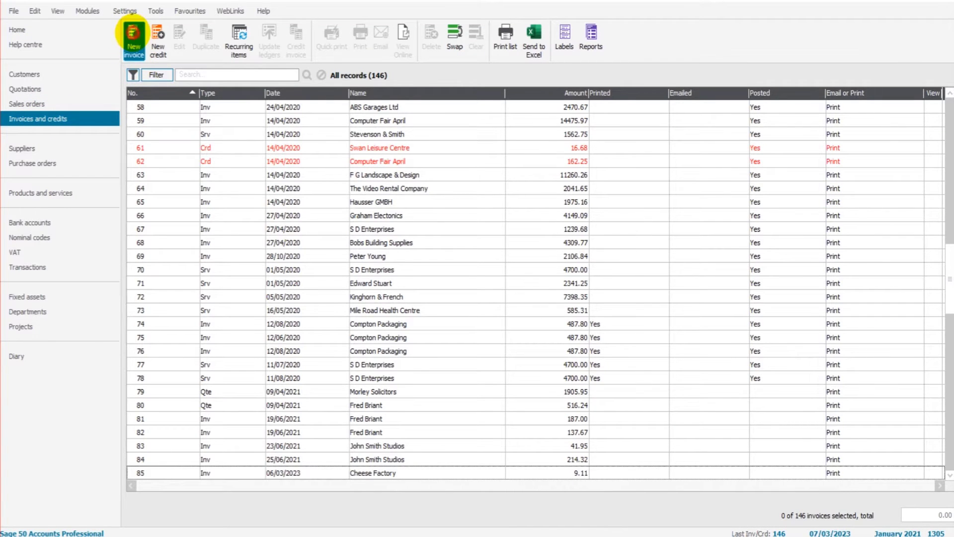
left_click(133, 33)
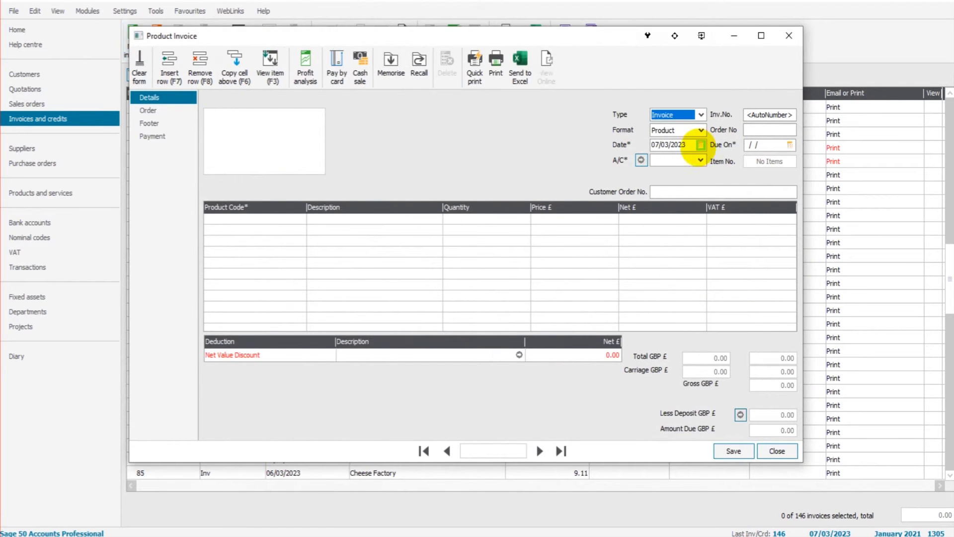
left_click(682, 144)
left_click(700, 160)
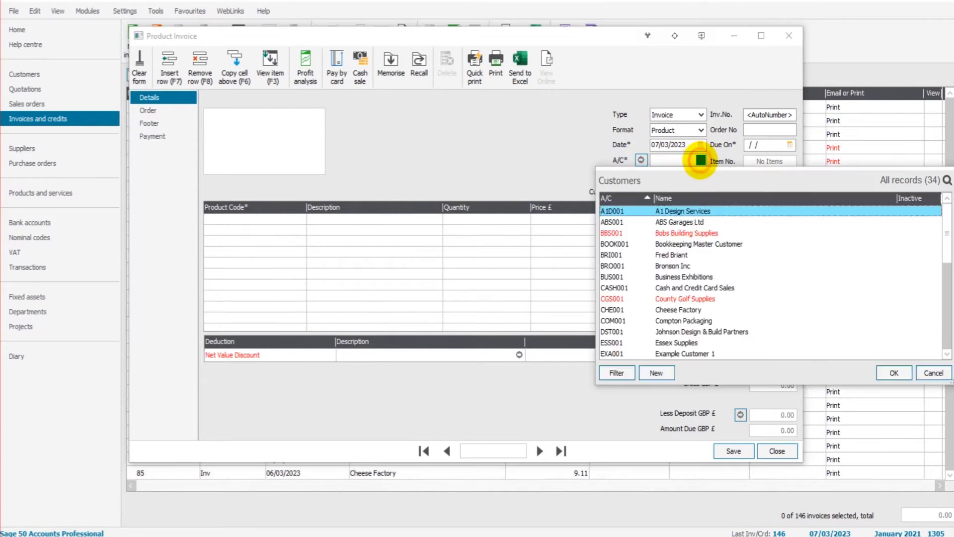
left_click(682, 244)
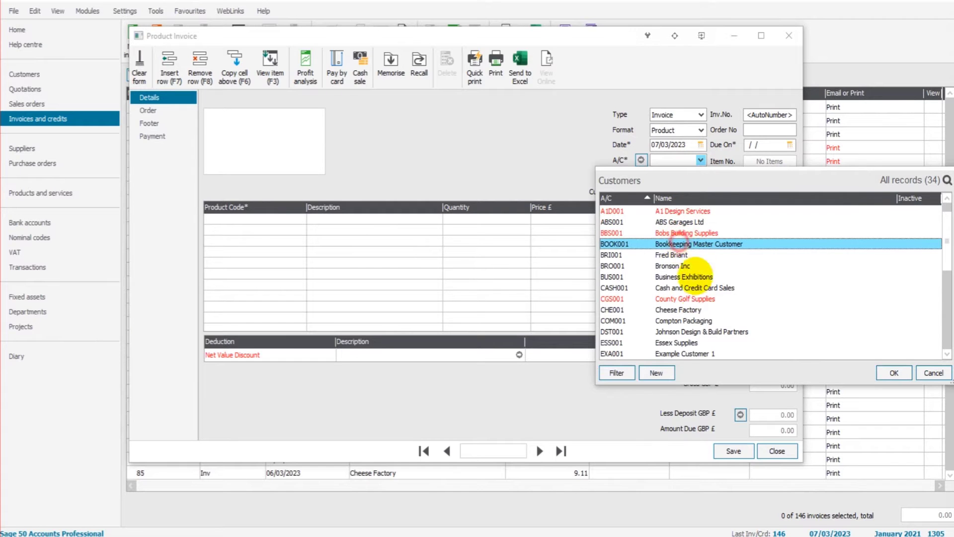
left_click(893, 373)
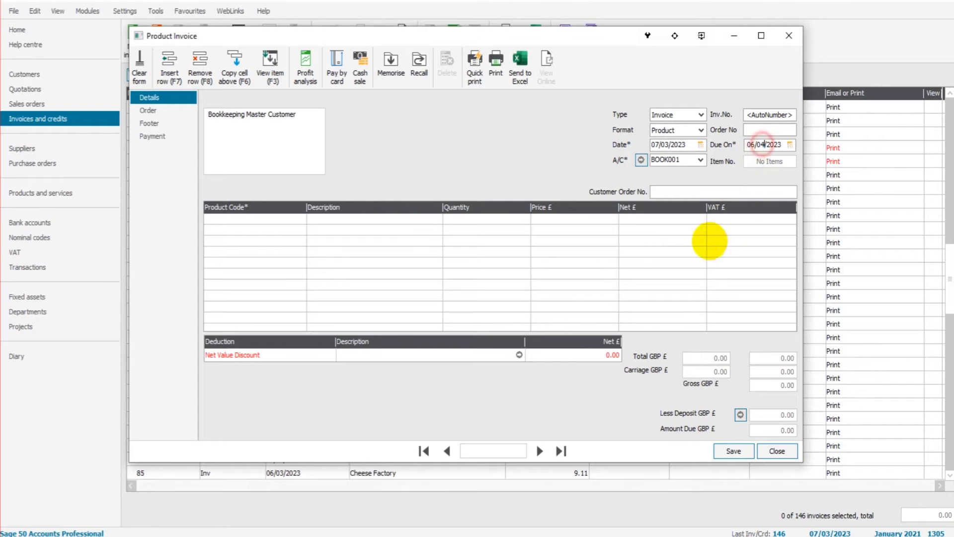
Add product lines BOOKS001 A4 Ledger Book, FIL001 Filing Cabinet and KEY001 Standard Keyboard.
left_click(284, 227)
left_click(300, 218)
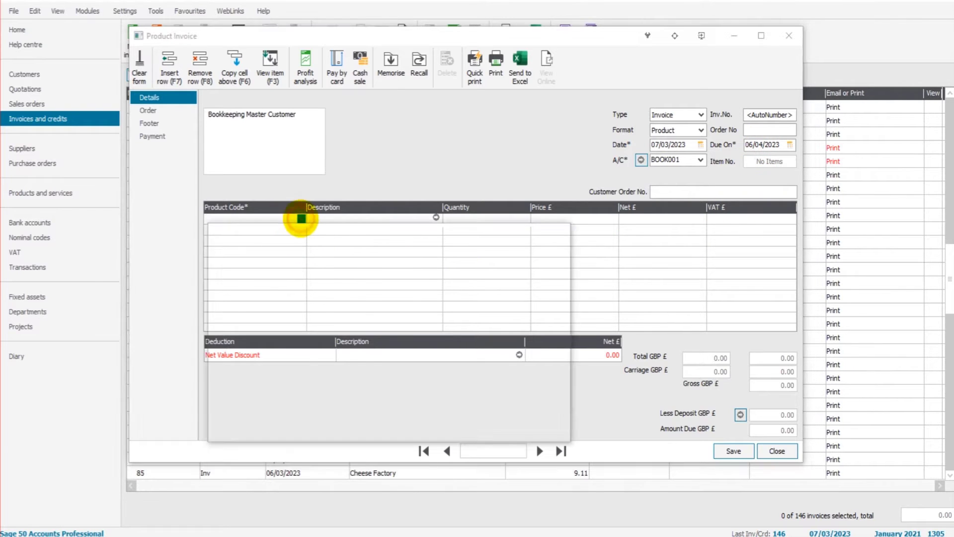
left_click(329, 289)
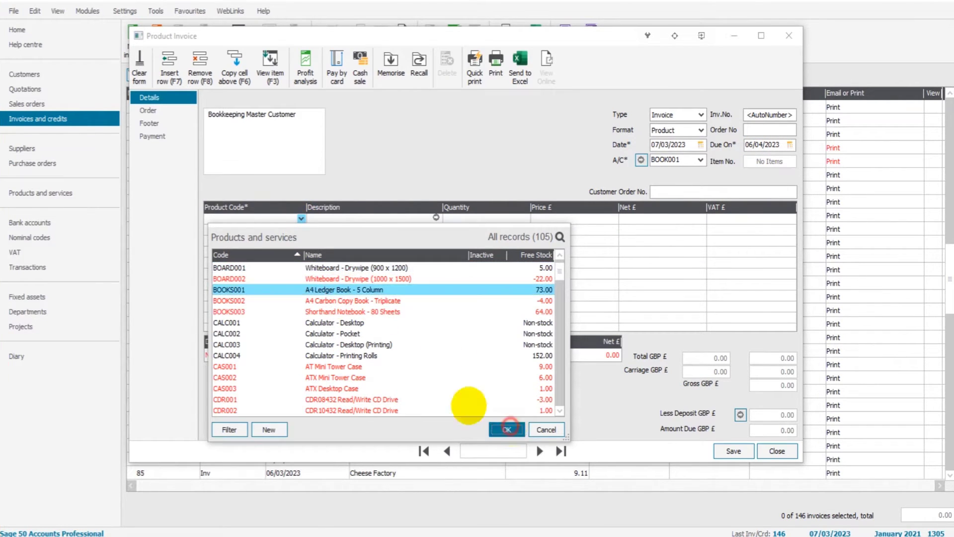
left_click(506, 430)
left_click(246, 231)
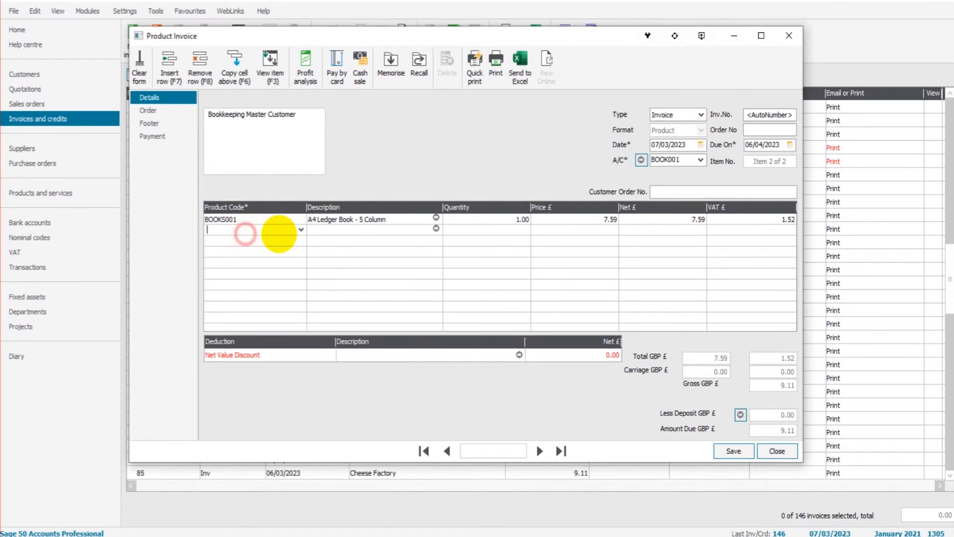
left_click(300, 231)
scroll(375, 390, "down", 5)
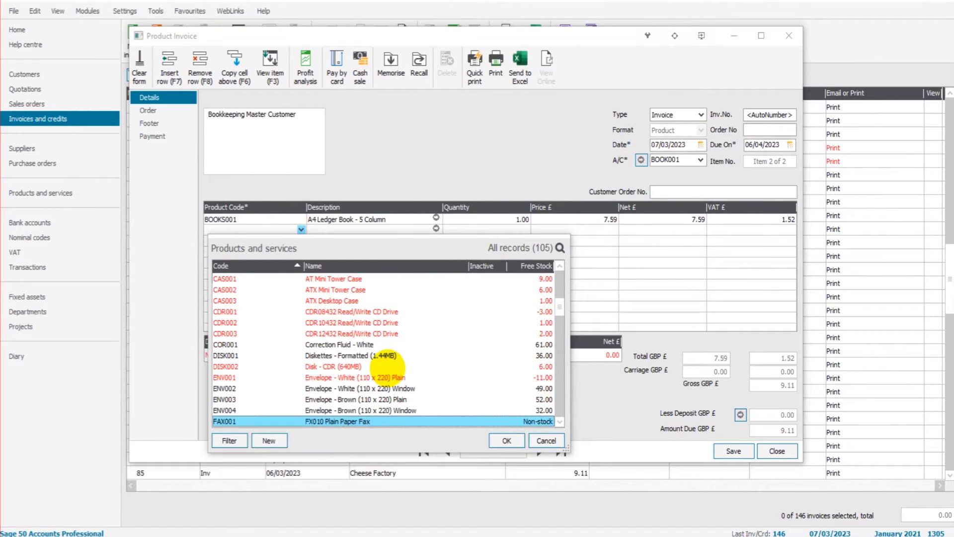
scroll(358, 380, "down", 3)
left_click(343, 389)
left_click(505, 441)
left_click(224, 241)
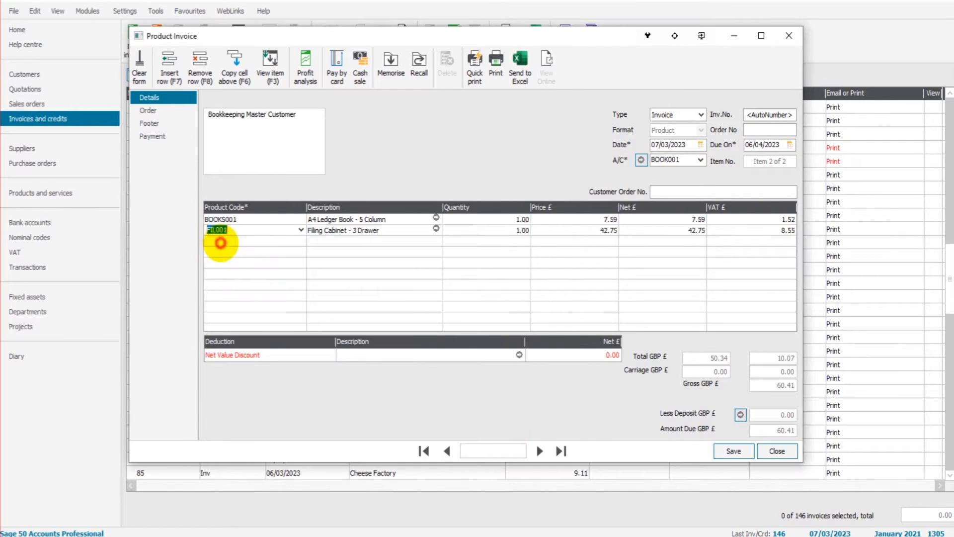
left_click(300, 241)
left_click(304, 345)
scroll(321, 373, "down", 5)
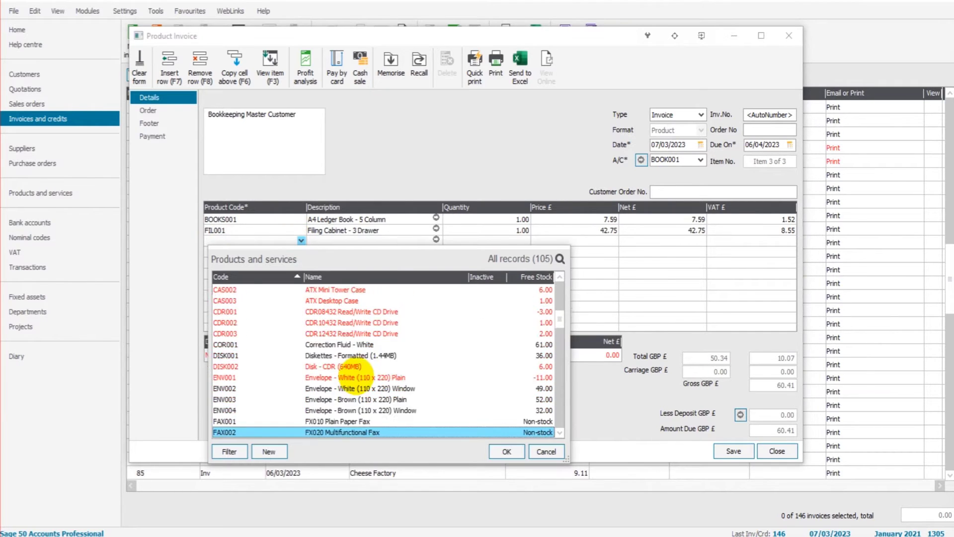
scroll(325, 384, "down", 4)
left_click(329, 433)
left_click(334, 399)
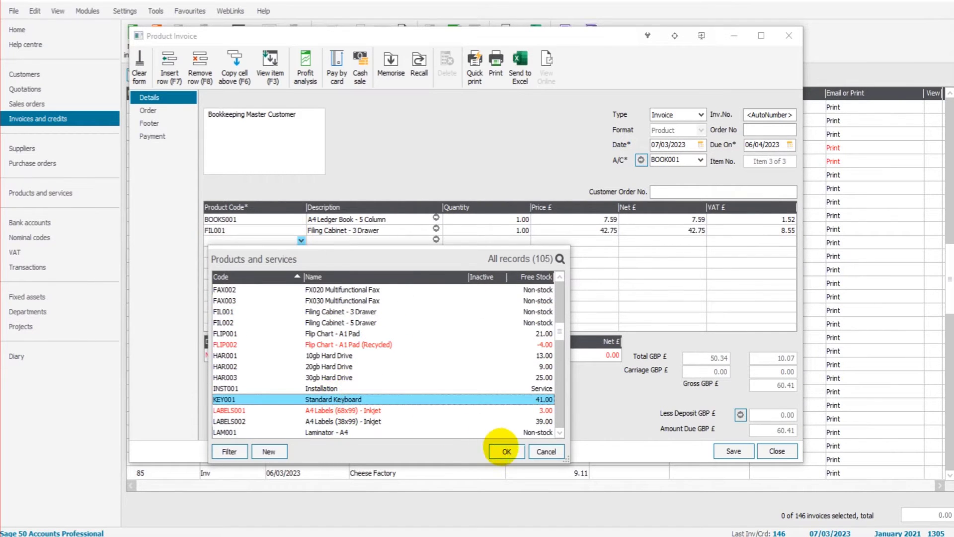
left_click(507, 451)
Set the line quantities to 5 ledger books, 2 filing cabinets and 20 keyboards, totalling 604.14 gross.
left_click(503, 219)
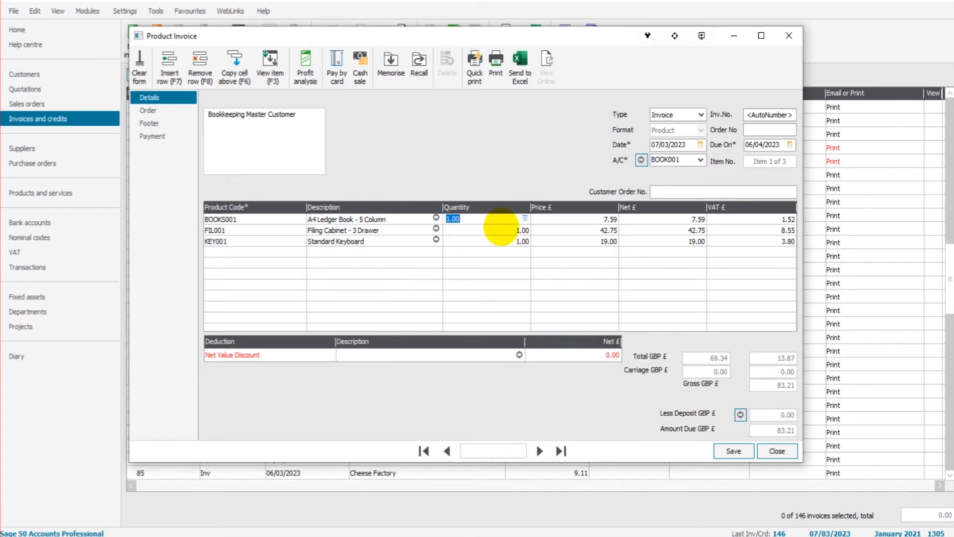
type("5")
key("Tab")
left_click(514, 230)
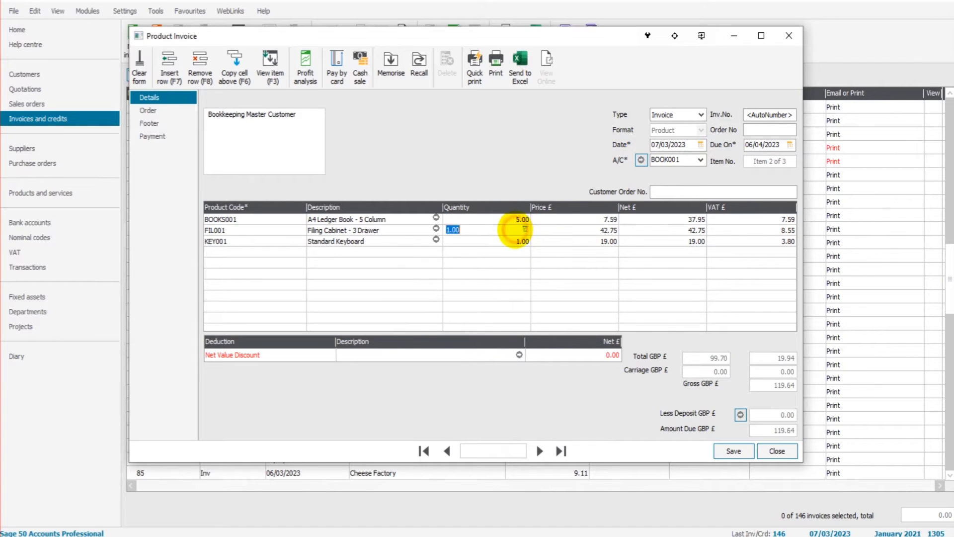
type("2")
key("Tab")
left_click(515, 241)
type("20")
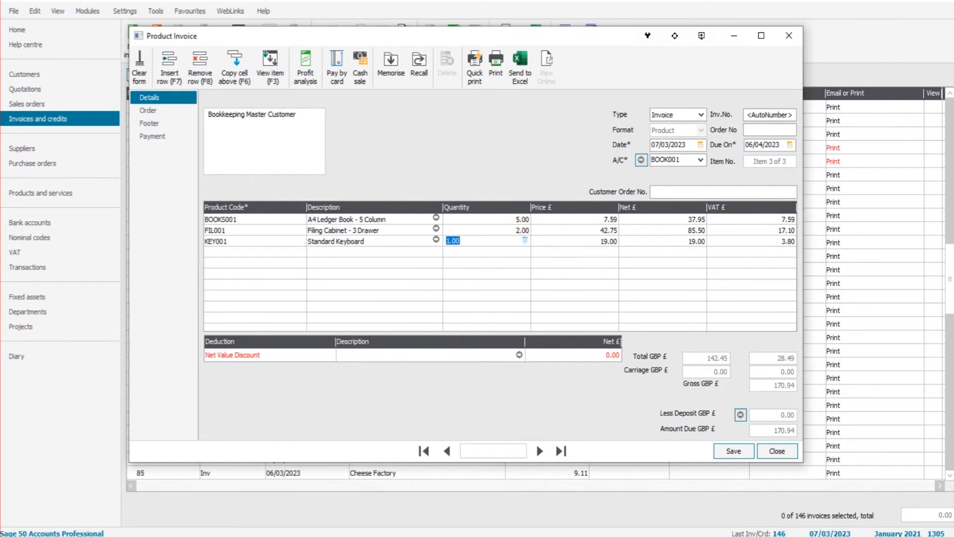
key("Tab")
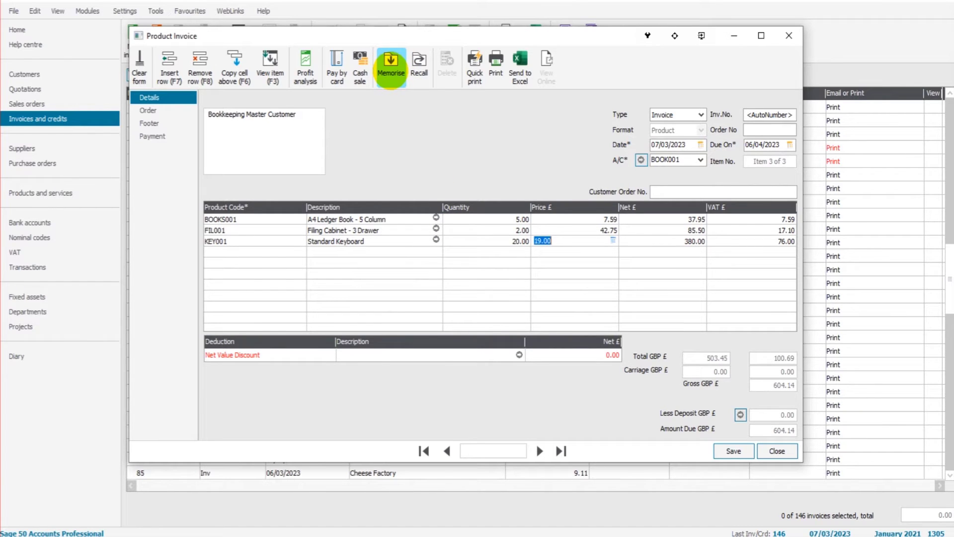
Memorise the invoice with reference 'Bookkeeping' and description 'Bookkeeping Master Invoice'.
left_click(391, 68)
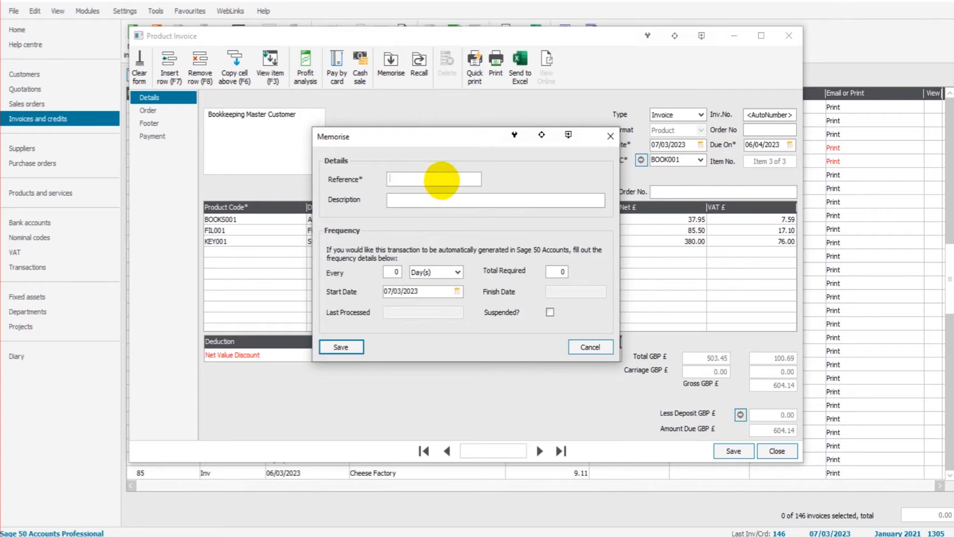
type("Bookkeeping")
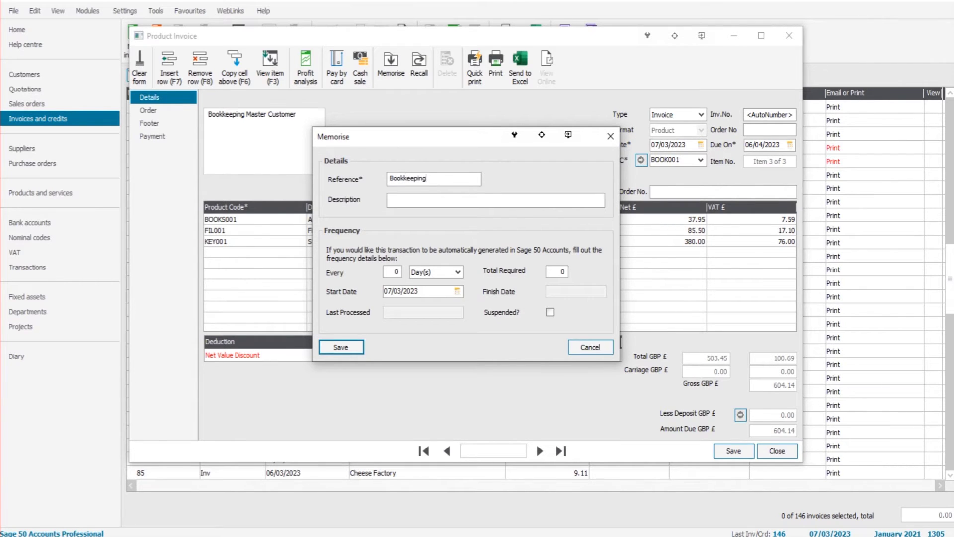
left_click(410, 182)
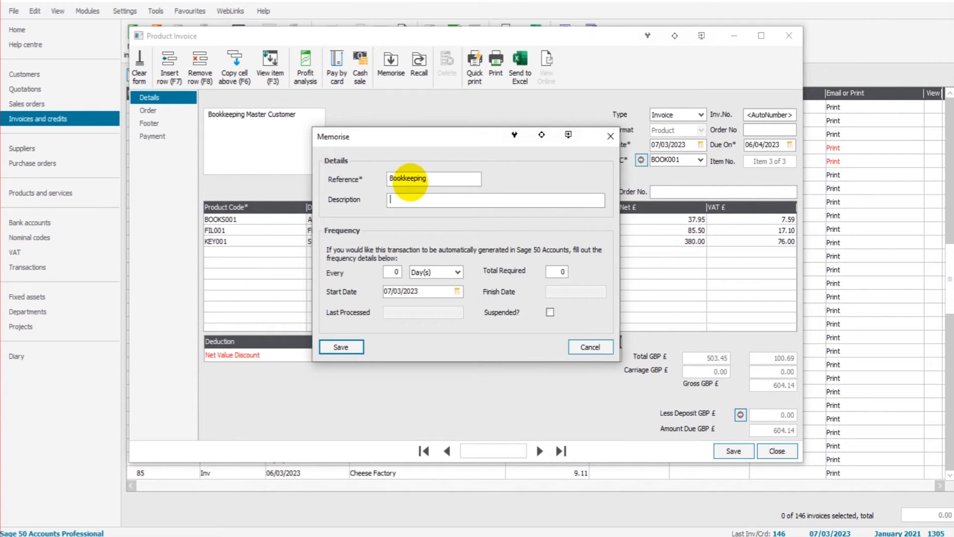
type("Bookkeeping Master Invoice")
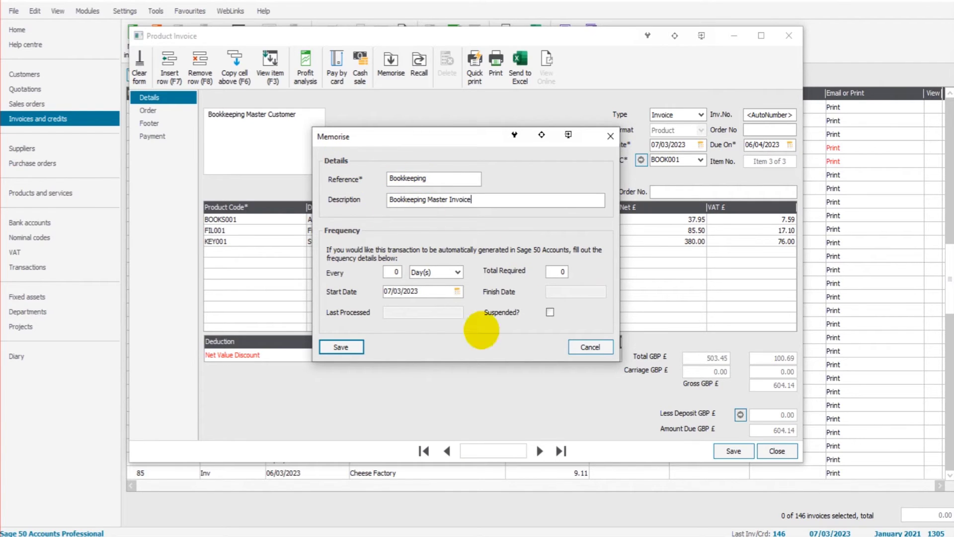
left_click(342, 347)
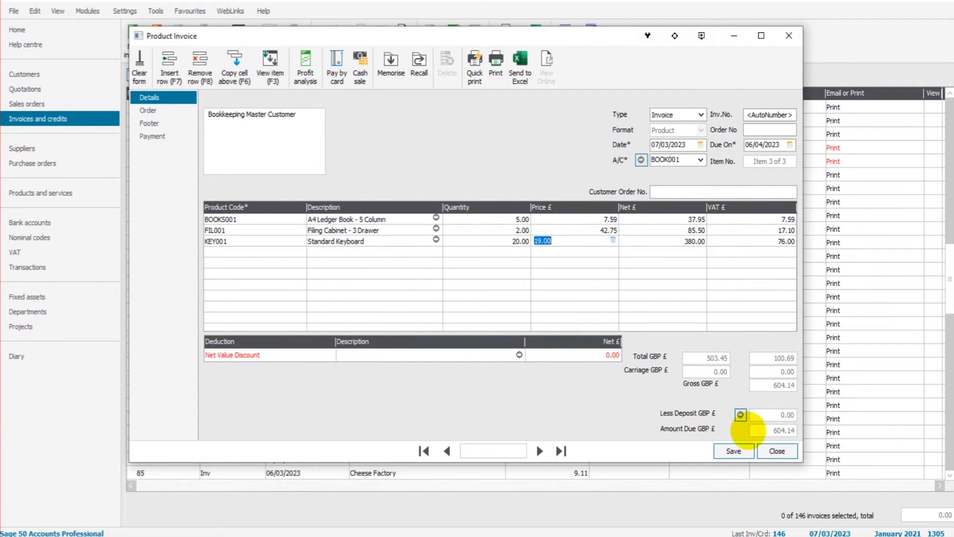
Save the 604.14 invoice accepting the out-of-financial-year date, close it and begin a blank invoice.
left_click(734, 451)
left_click(429, 274)
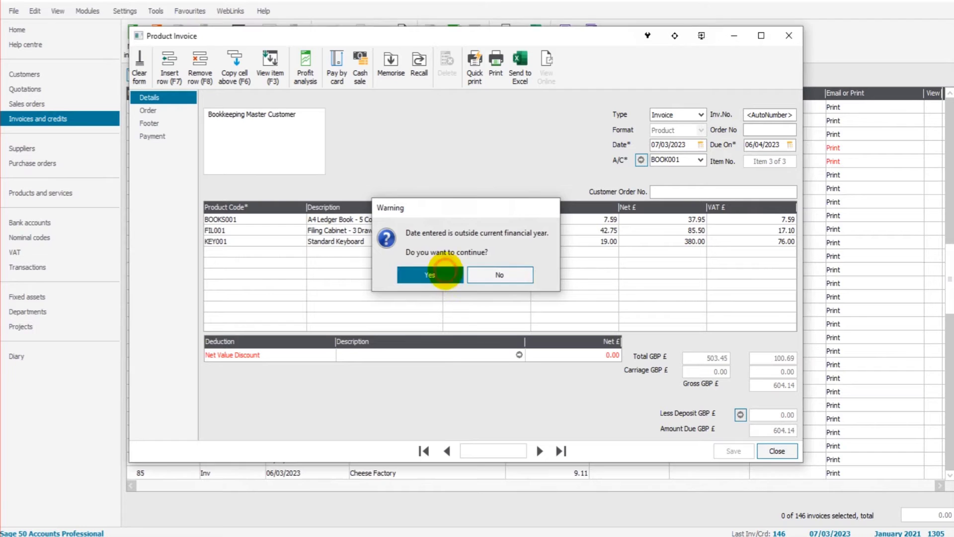
left_click(789, 36)
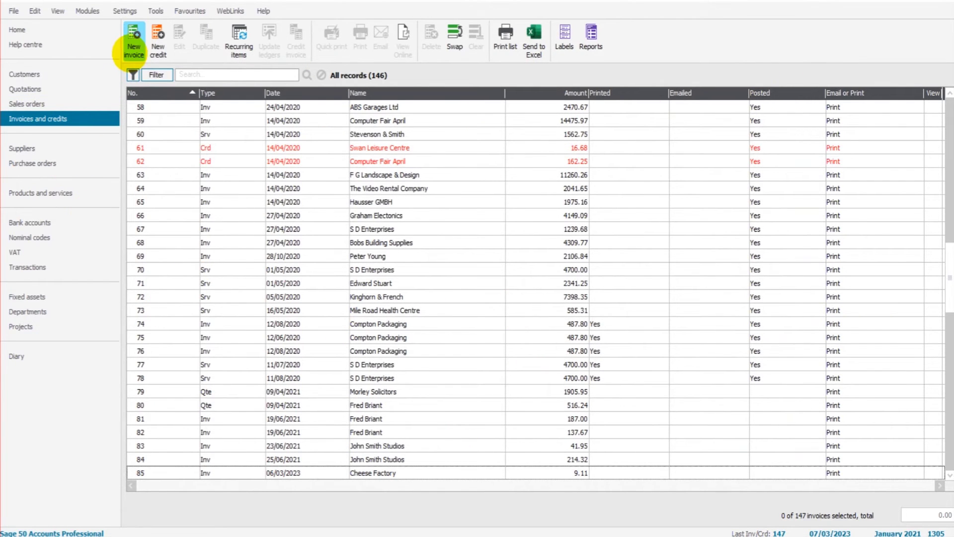
left_click(133, 41)
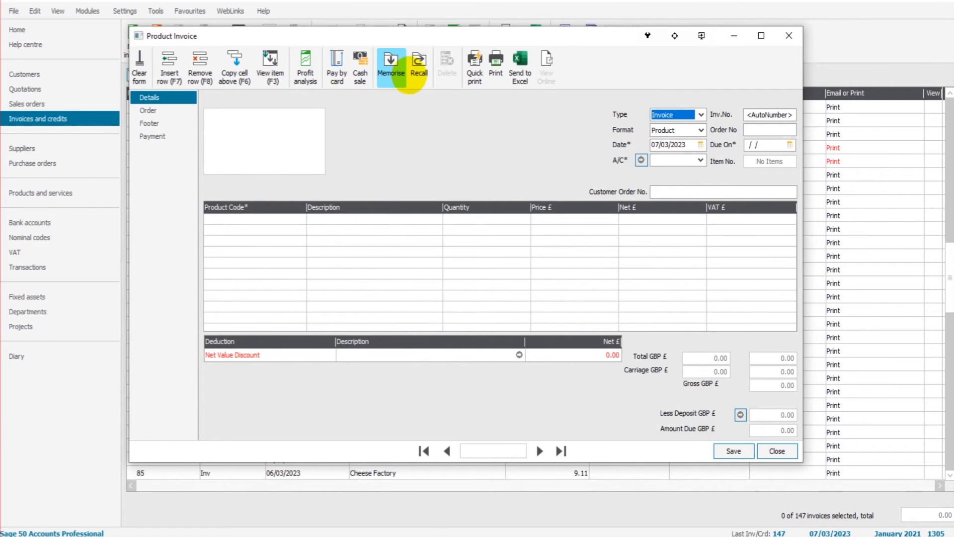
Recall the 'Bookkeeping' memorised template into the new invoice and save the resulting 604.14 invoice.
left_click(416, 68)
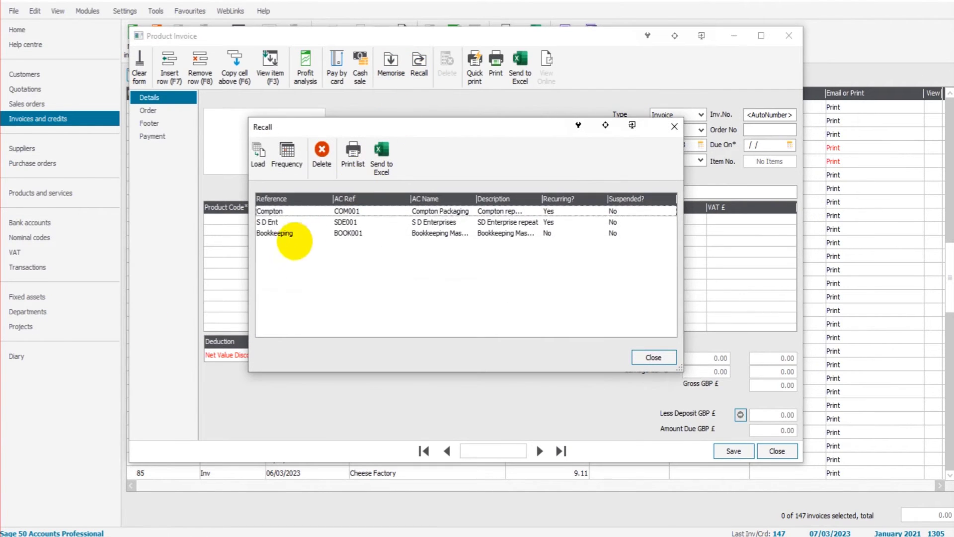
left_click(279, 233)
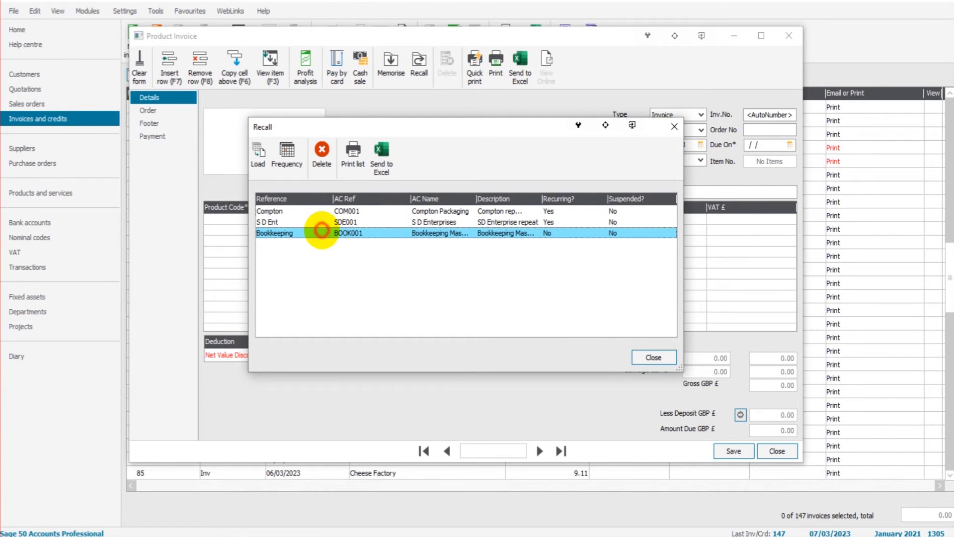
left_click(257, 157)
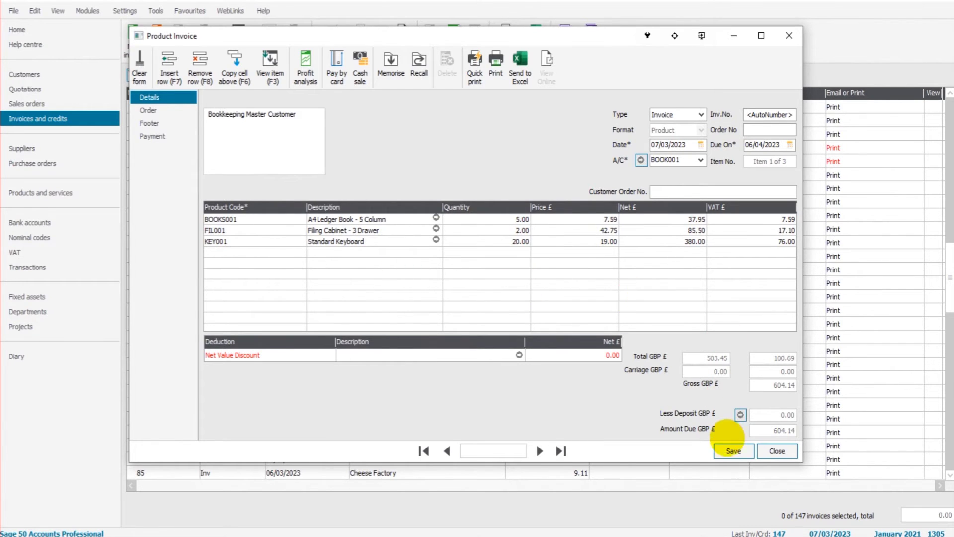
left_click(733, 450)
Accept the financial-year date warning so invoice 148 is saved, then close the invoice form.
left_click(430, 275)
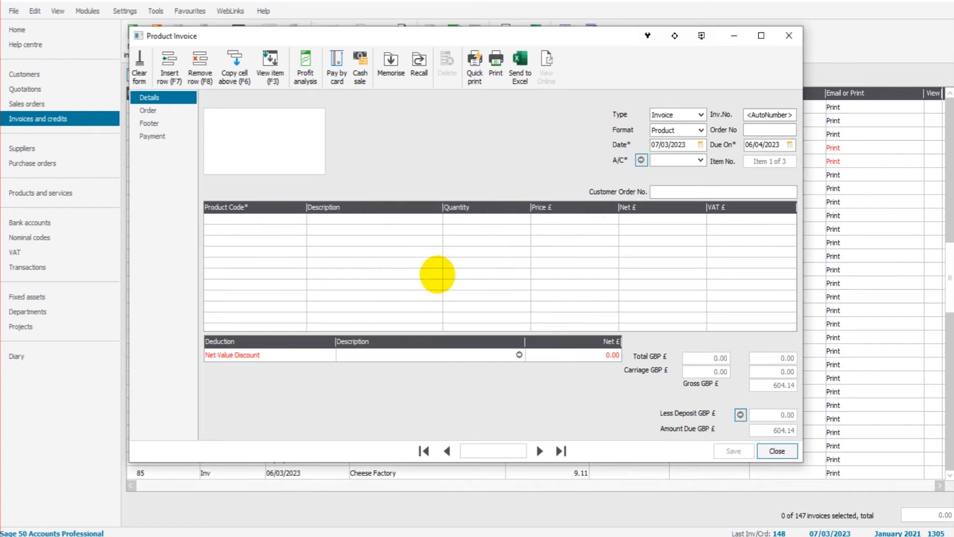
left_click(788, 36)
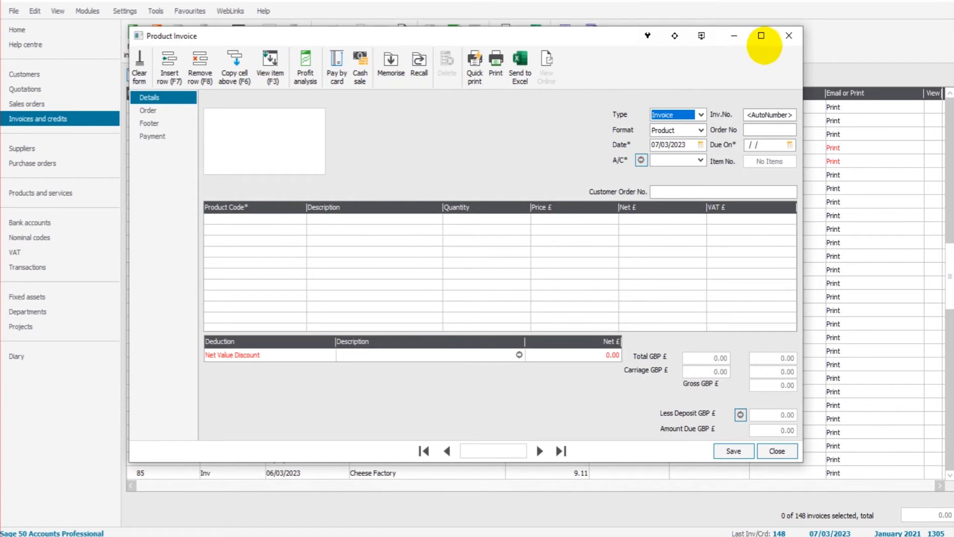
Preview the blank Batch Customer Invoice form from the Customers list, close it and move to Suppliers.
left_click(789, 35)
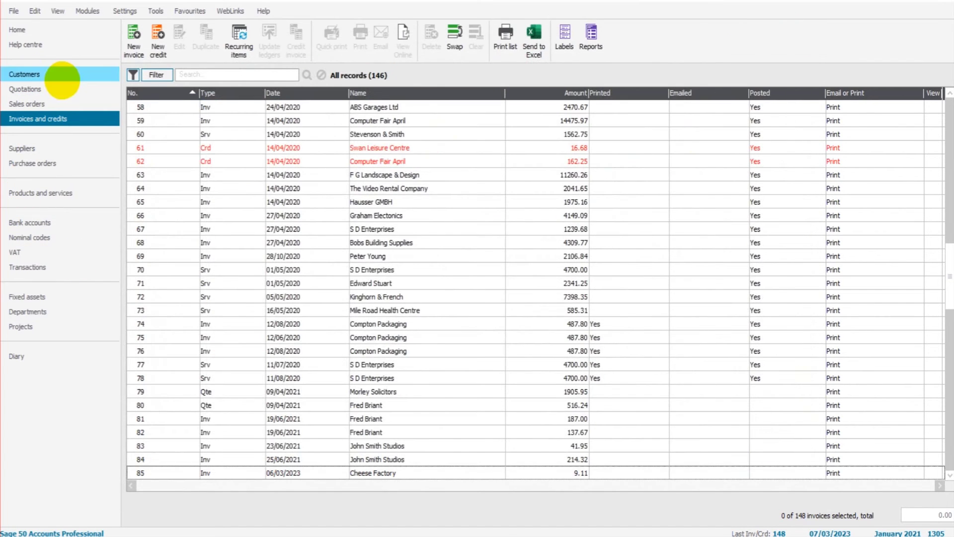
left_click(25, 74)
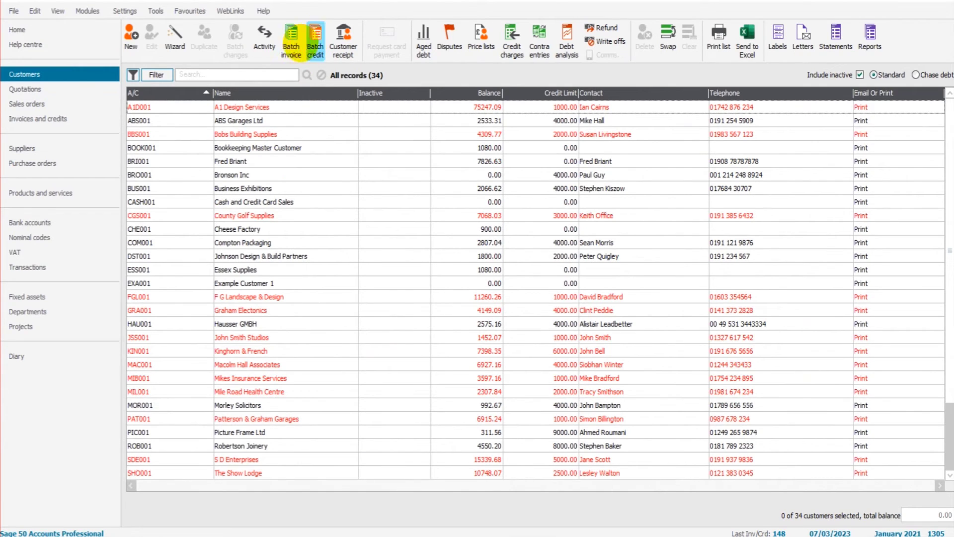
left_click(291, 36)
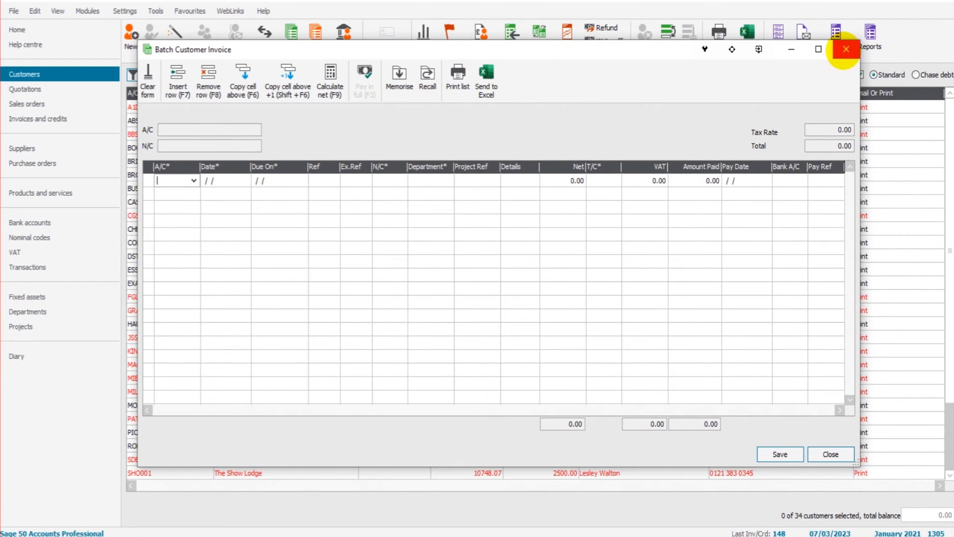
left_click(846, 50)
left_click(22, 148)
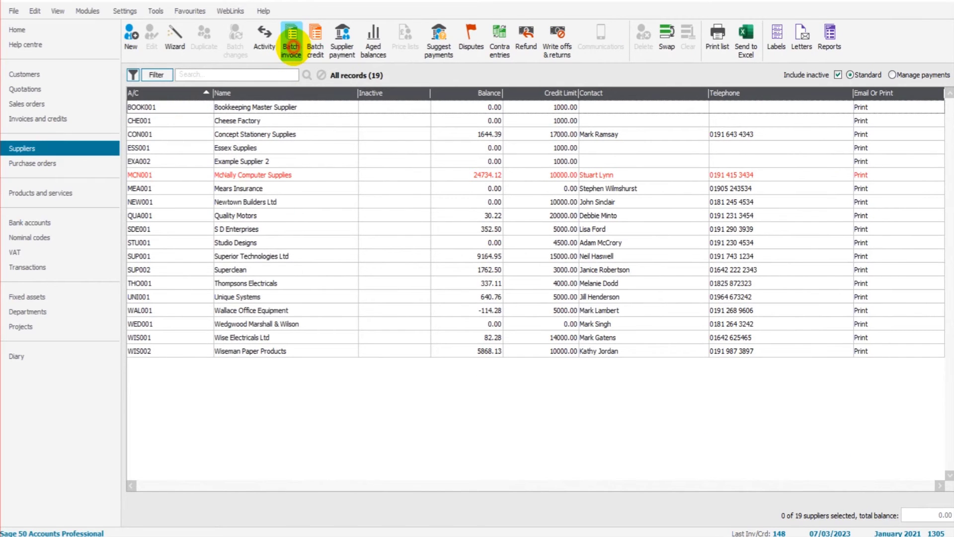
Preview the blank Batch Supplier Invoice form and close it, returning to the 19-record supplier list.
left_click(291, 40)
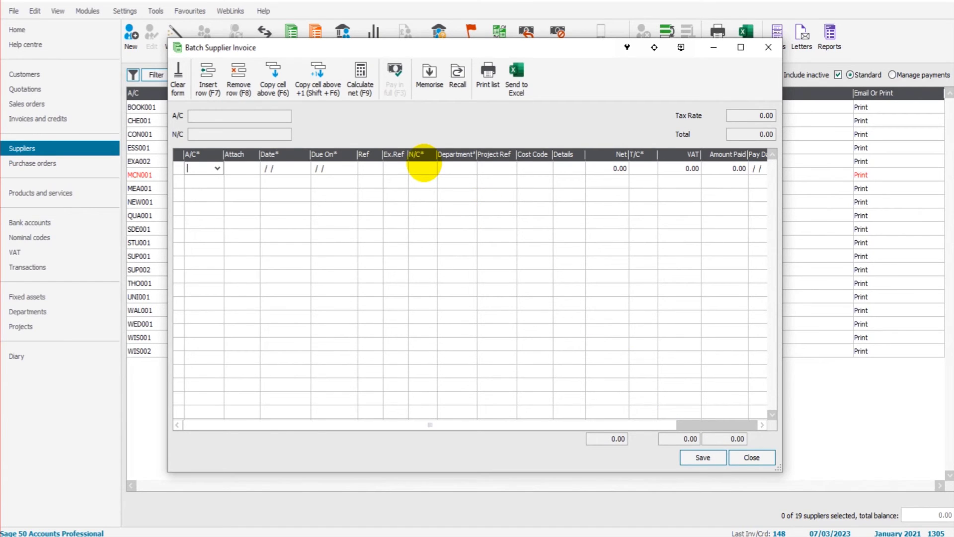
left_click(768, 47)
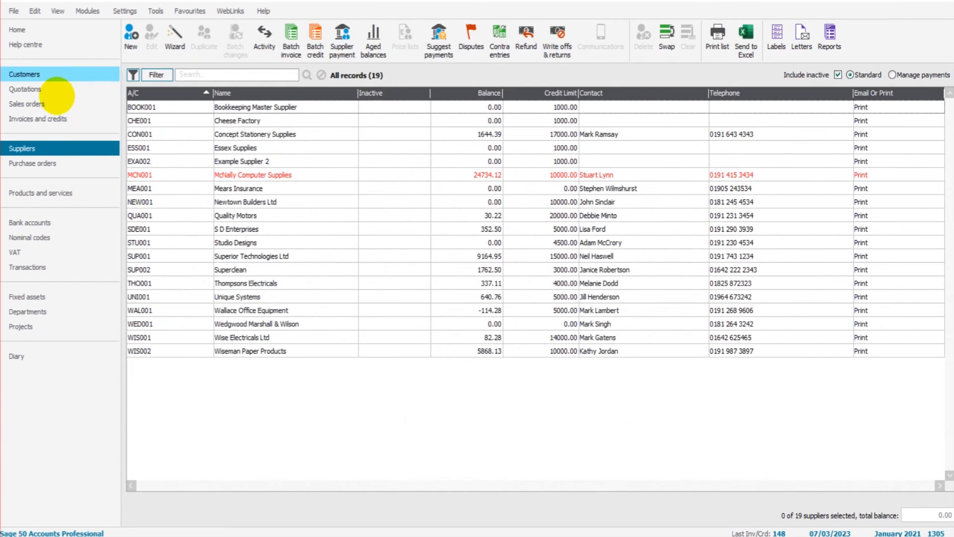
From Invoices and credits, discard a blank product invoice and show the Memorised and Recurring Invoices list.
left_click(58, 119)
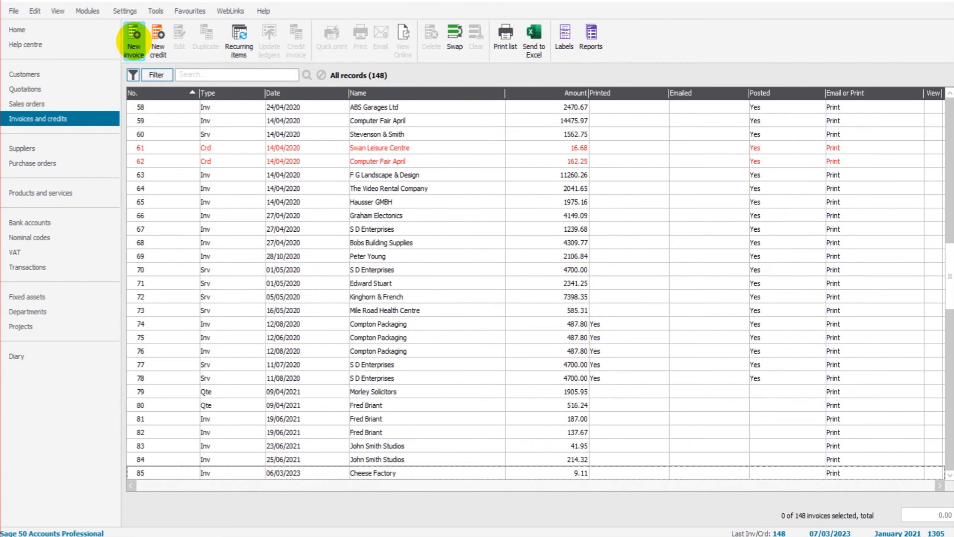
left_click(135, 38)
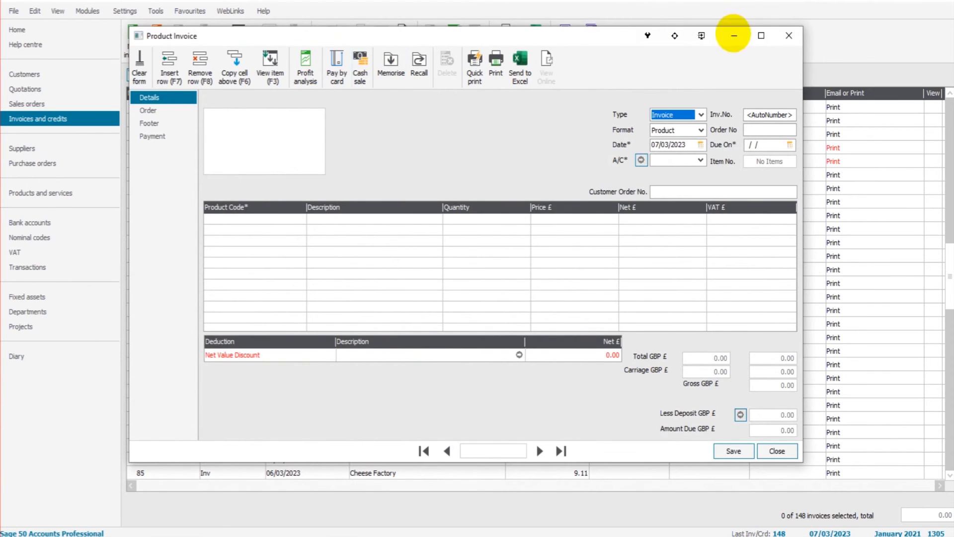
left_click(789, 35)
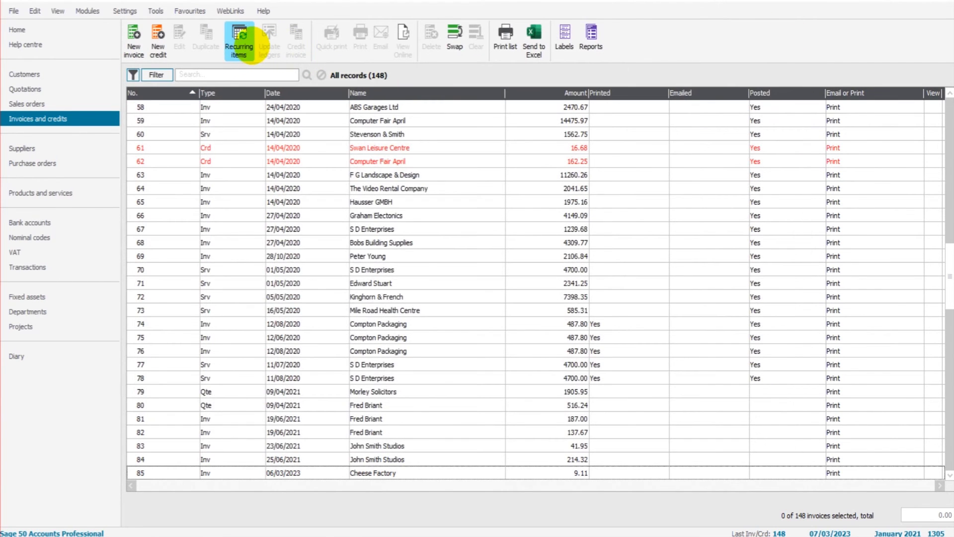
left_click(239, 37)
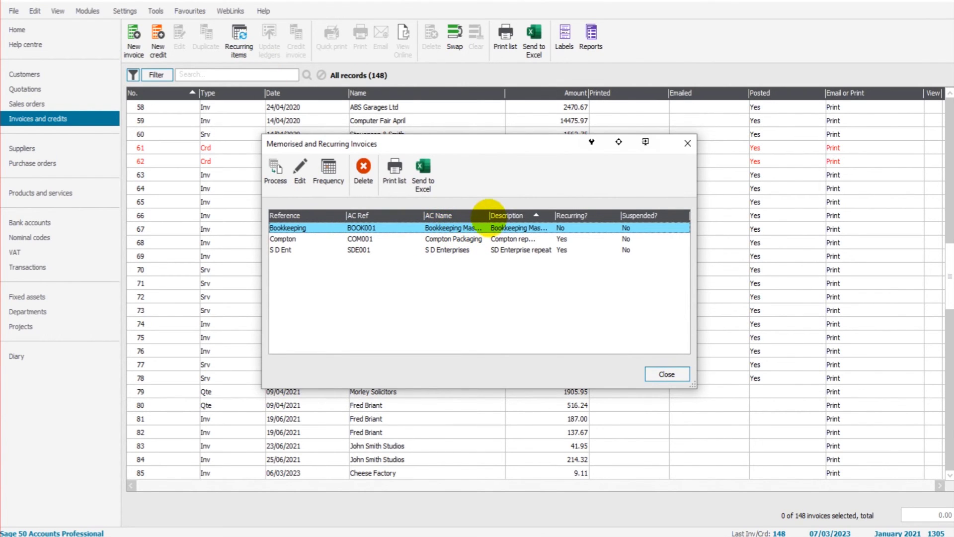
left_click_drag(555, 216, 574, 216)
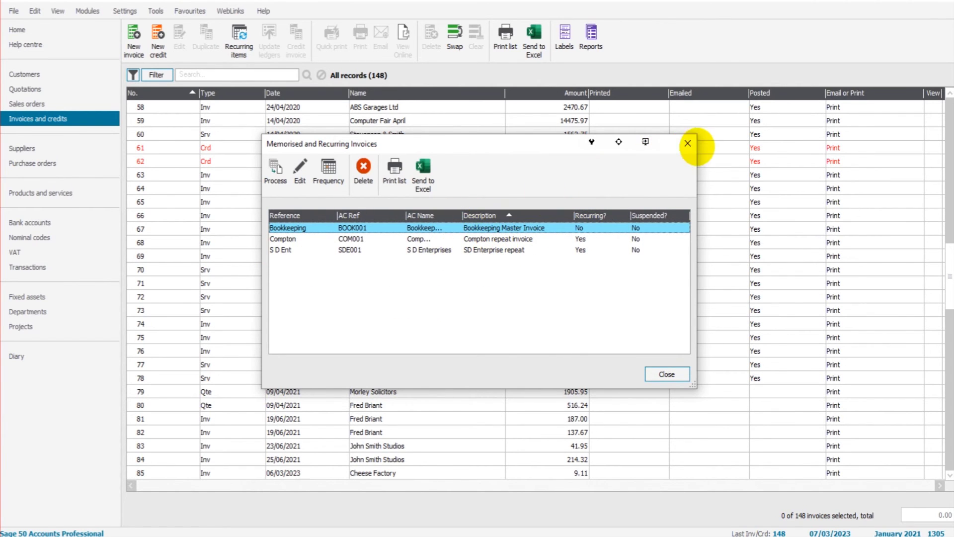
left_click(687, 143)
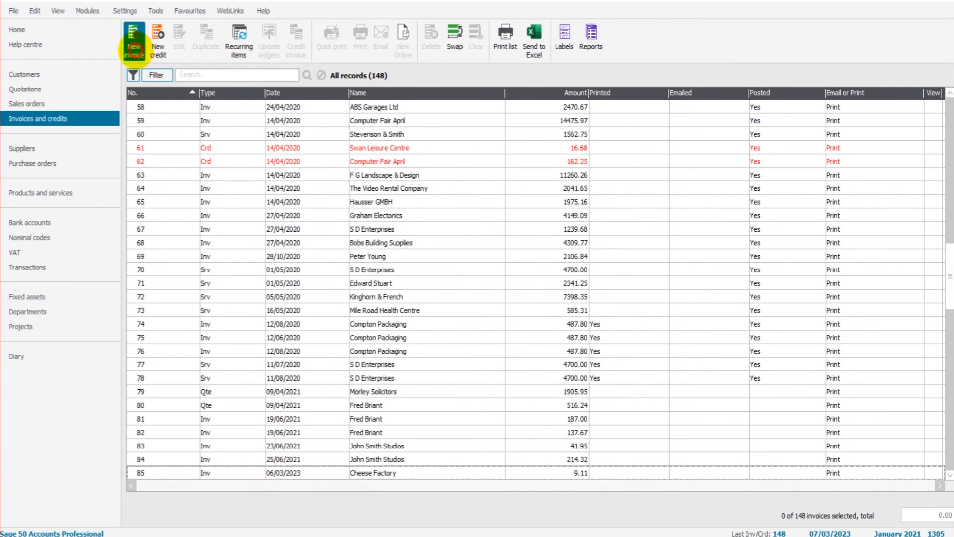
left_click(133, 39)
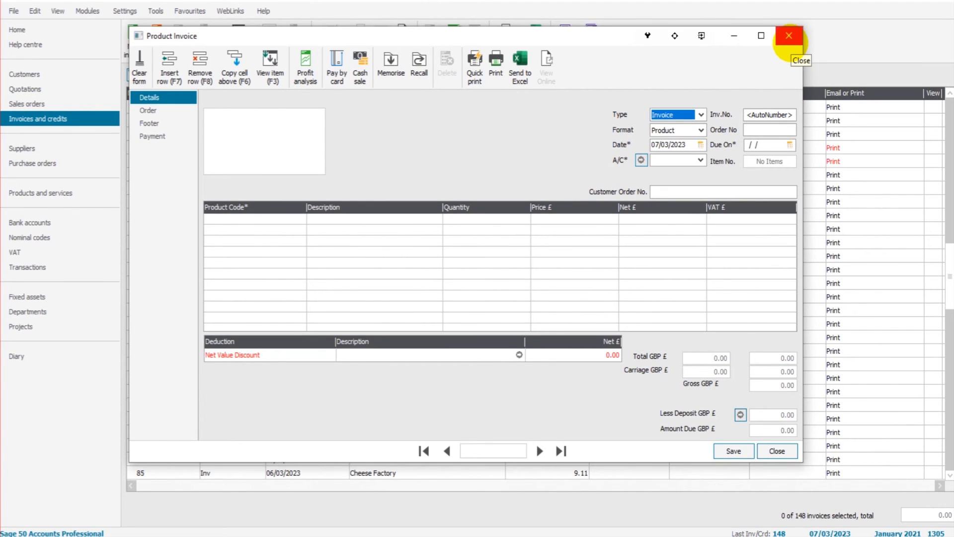
left_click(390, 66)
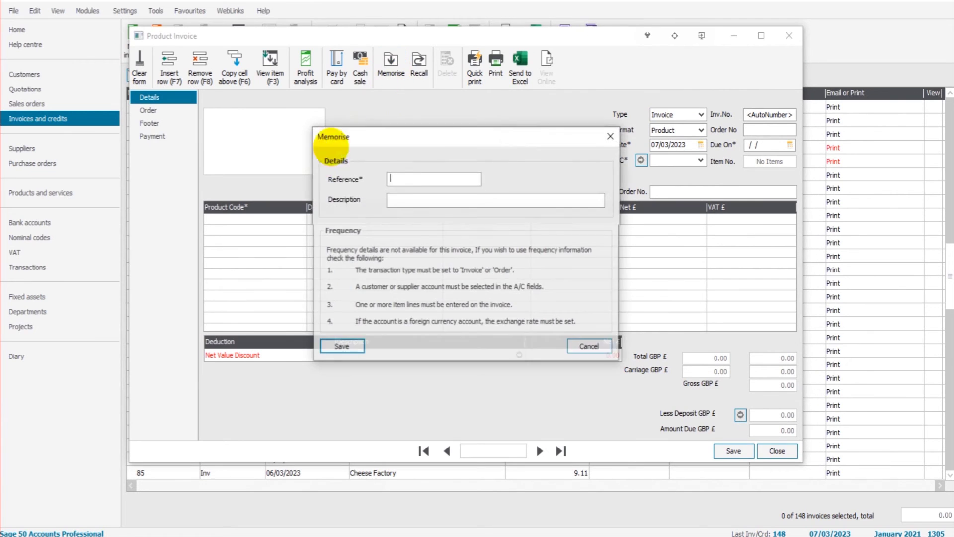
left_click(610, 137)
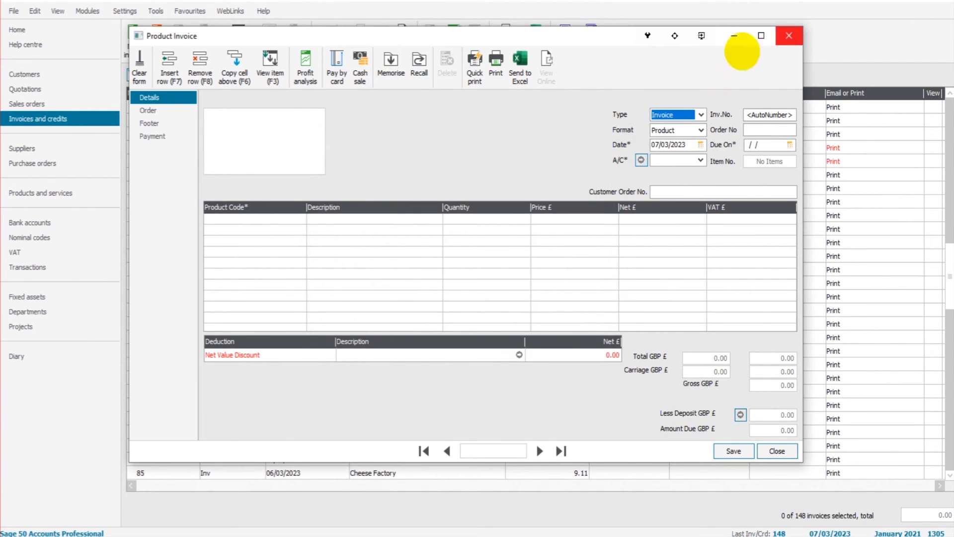
left_click(390, 66)
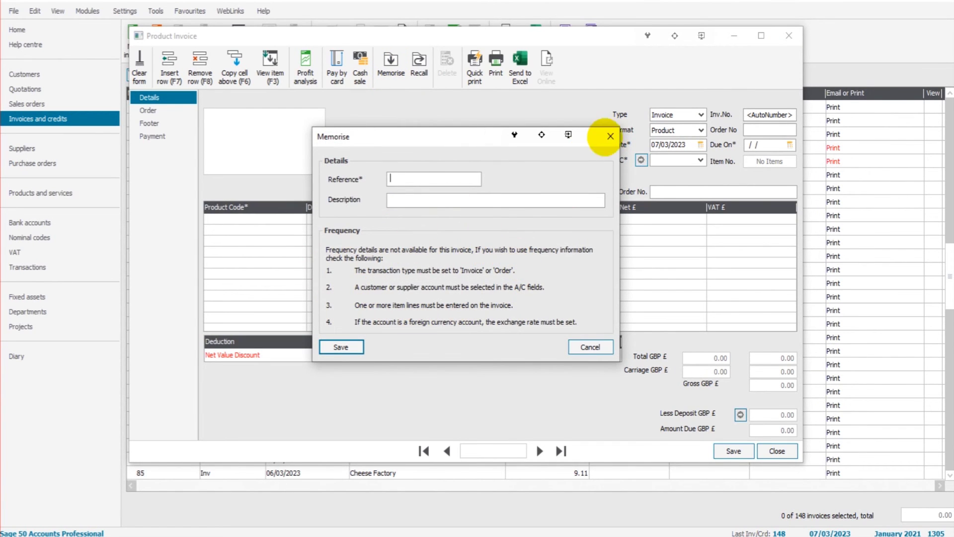
left_click(610, 136)
left_click(789, 36)
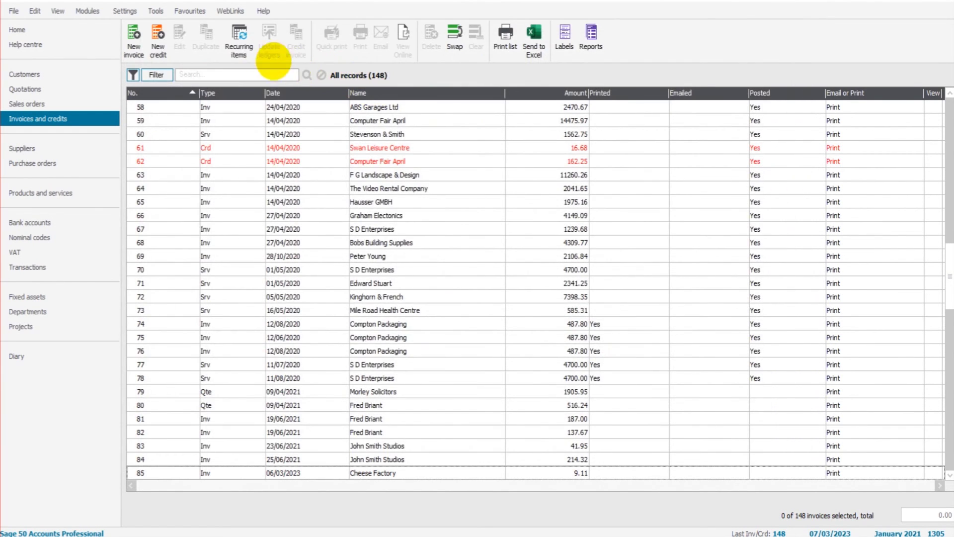
left_click(239, 42)
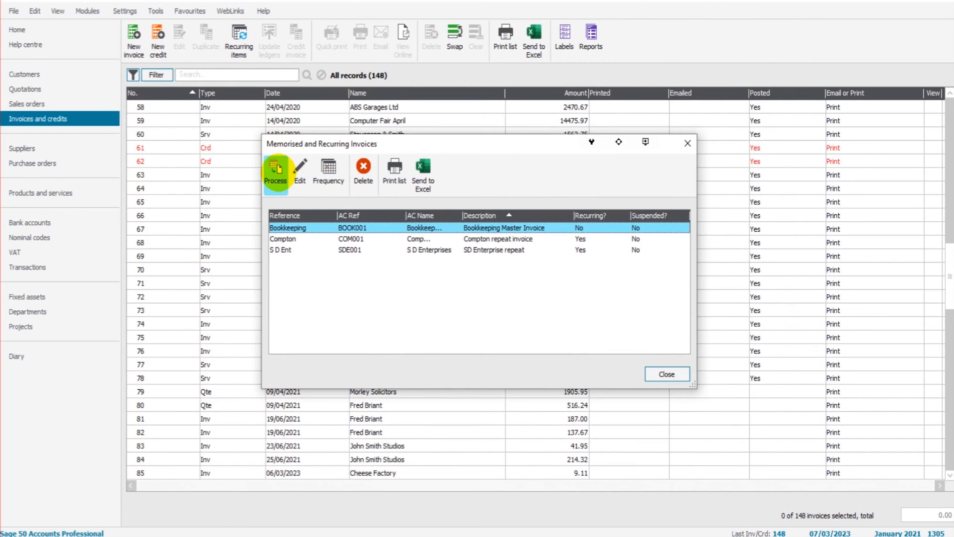
left_click(277, 170)
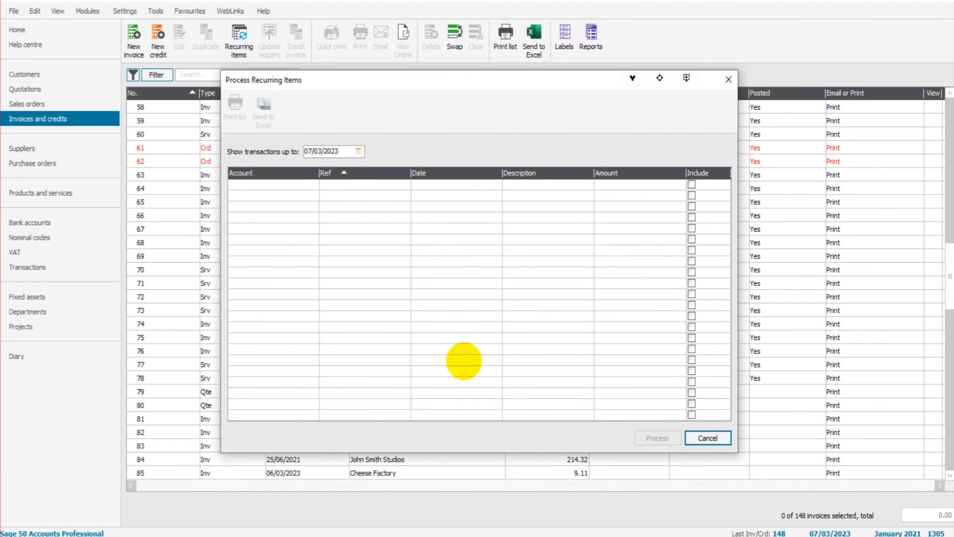
left_click(692, 184)
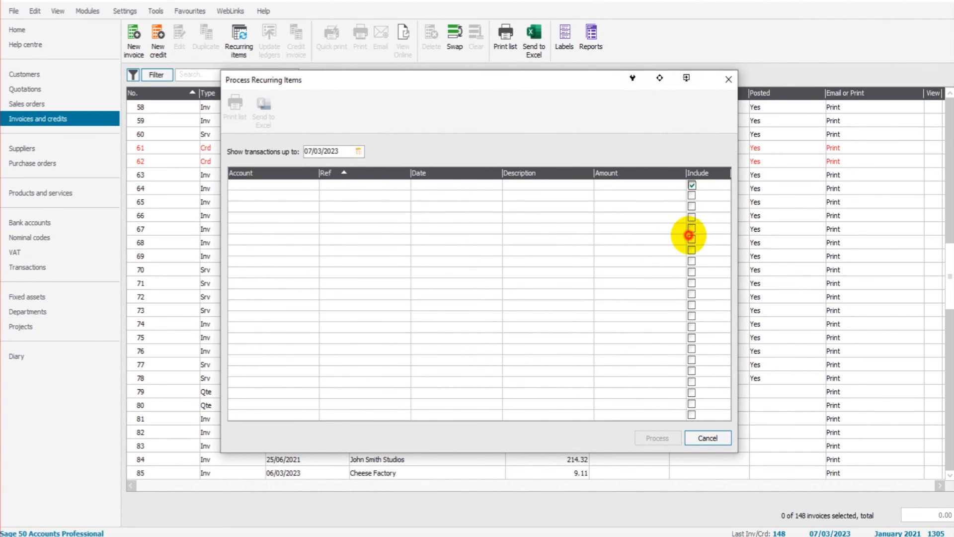
left_click(692, 184)
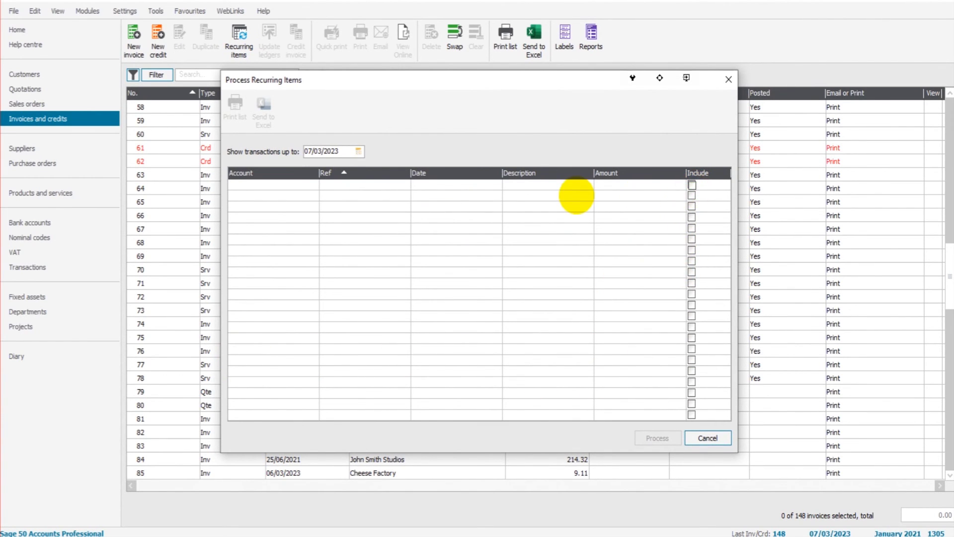
left_click_drag(565, 81, 621, 71)
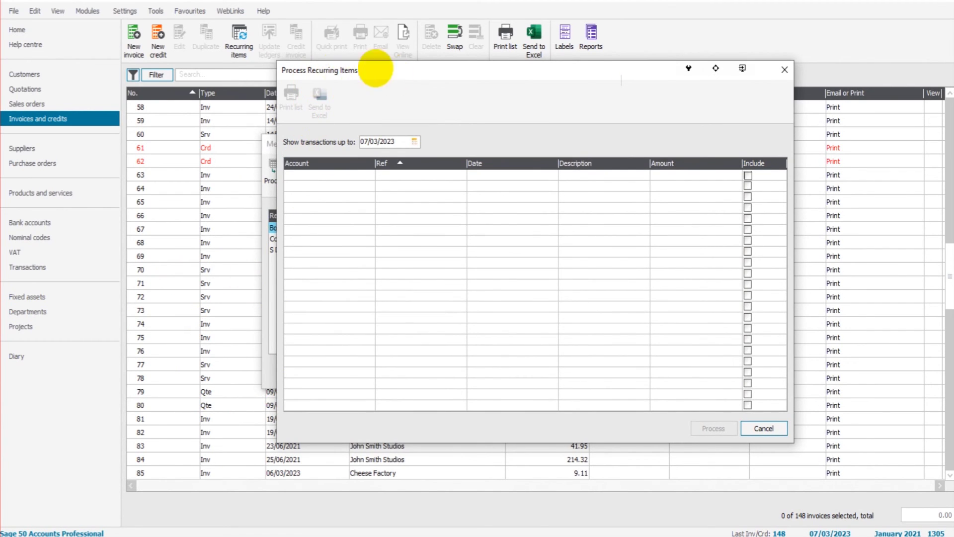
left_click(784, 69)
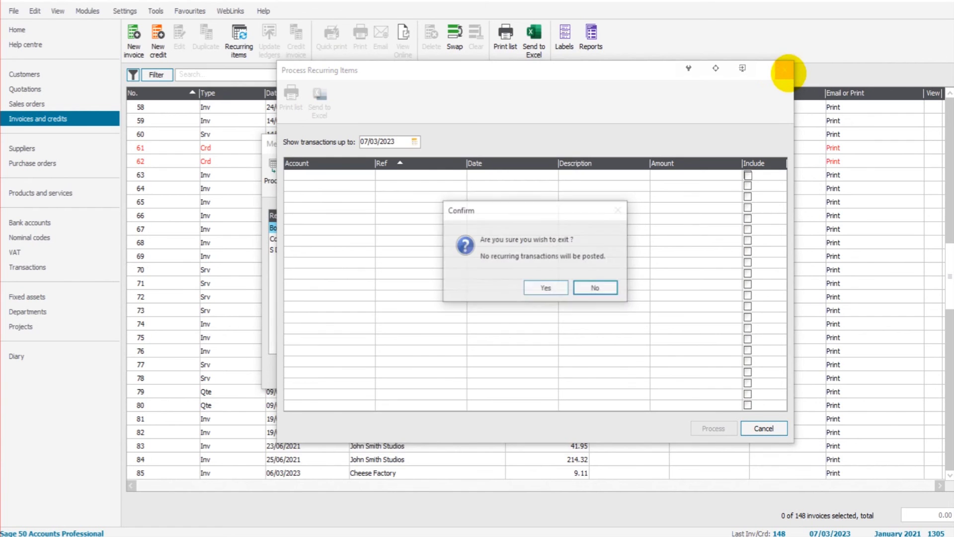
left_click(546, 288)
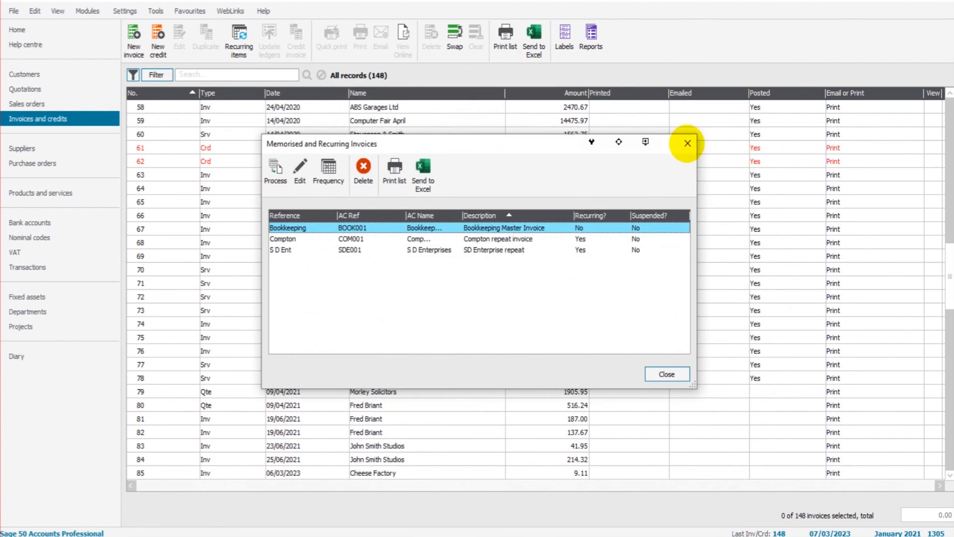
left_click(686, 146)
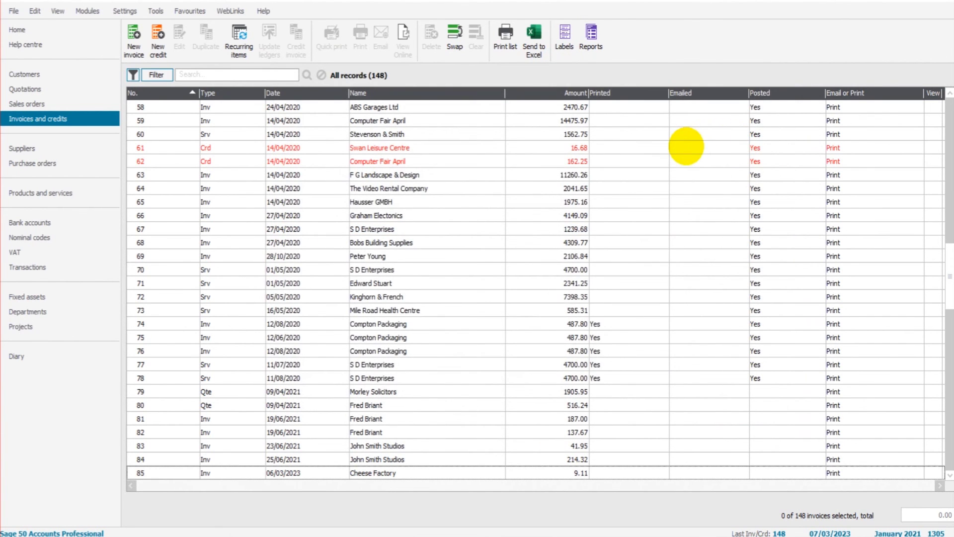
left_click(133, 39)
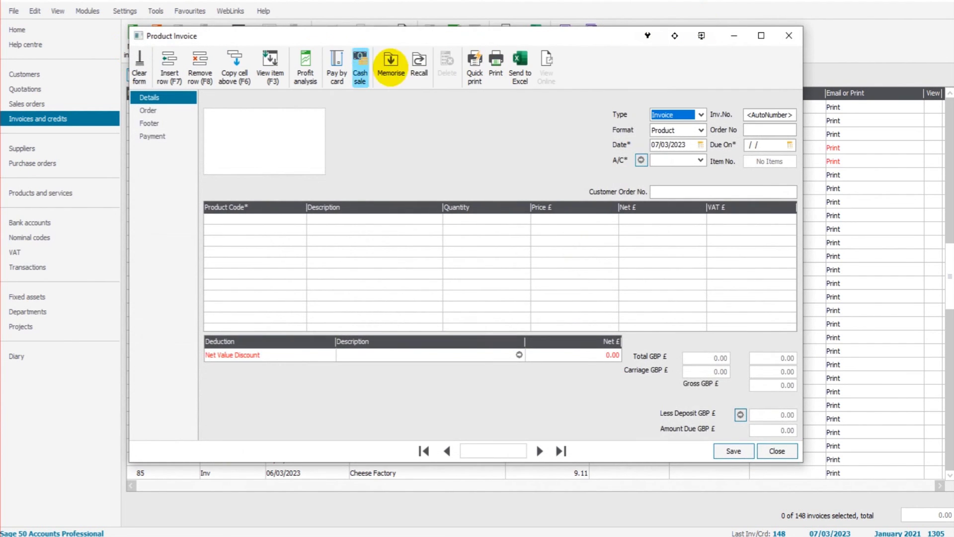
left_click(790, 36)
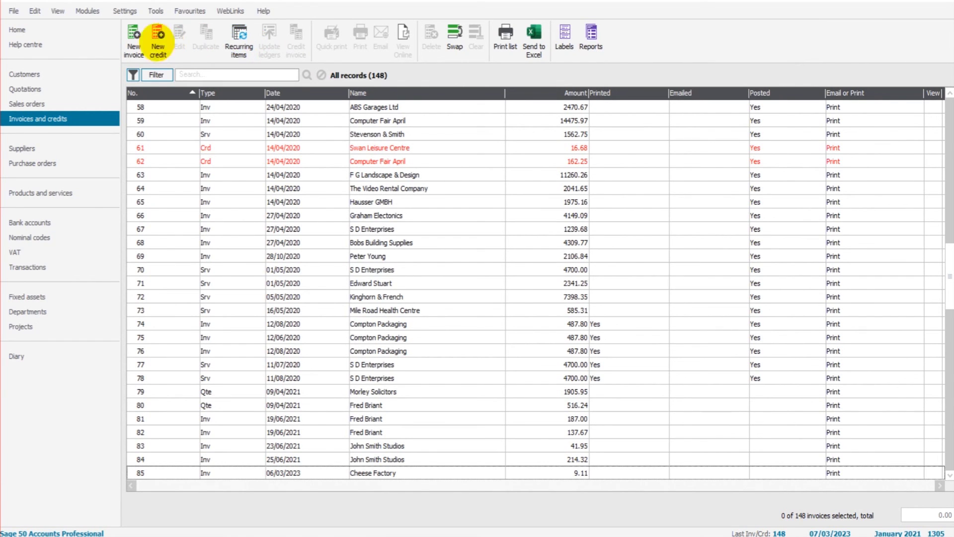
left_click(134, 39)
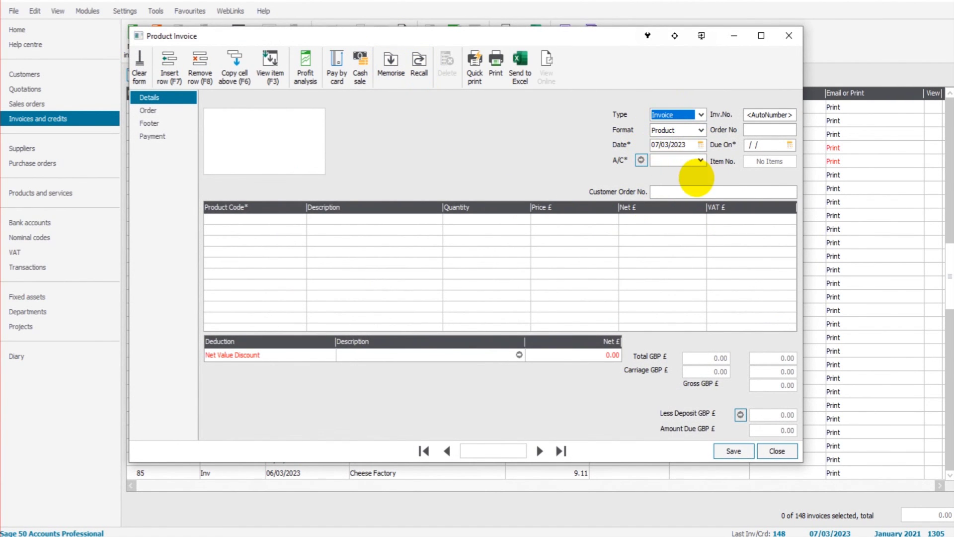
left_click(343, 219)
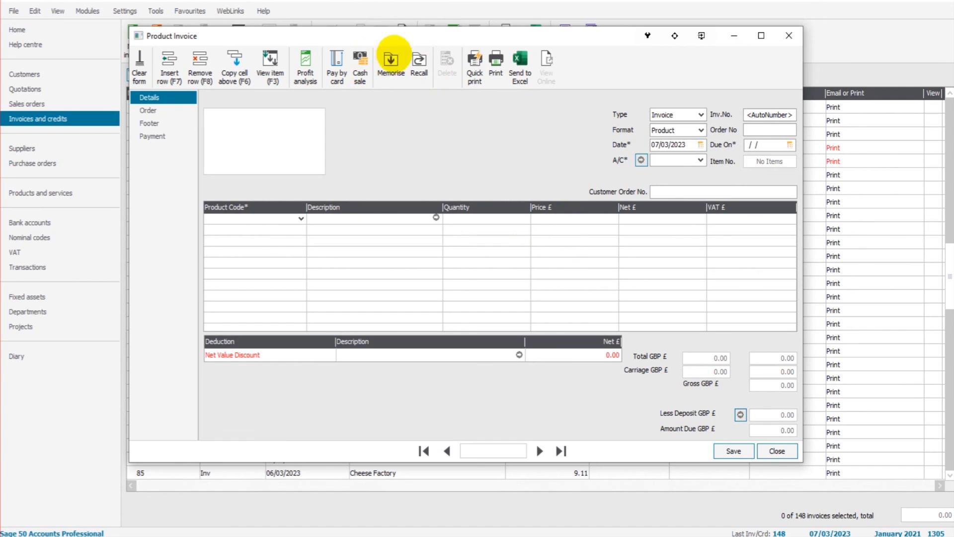
left_click(789, 35)
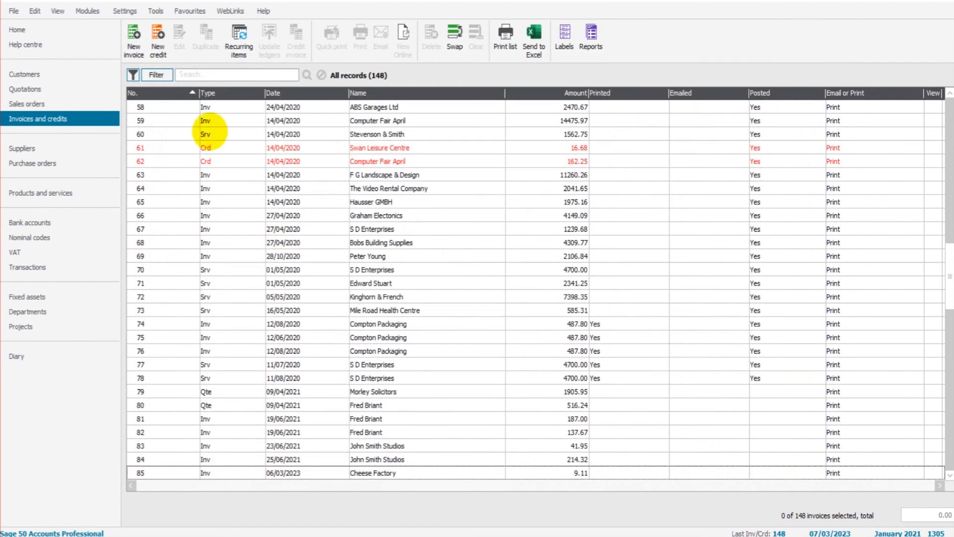